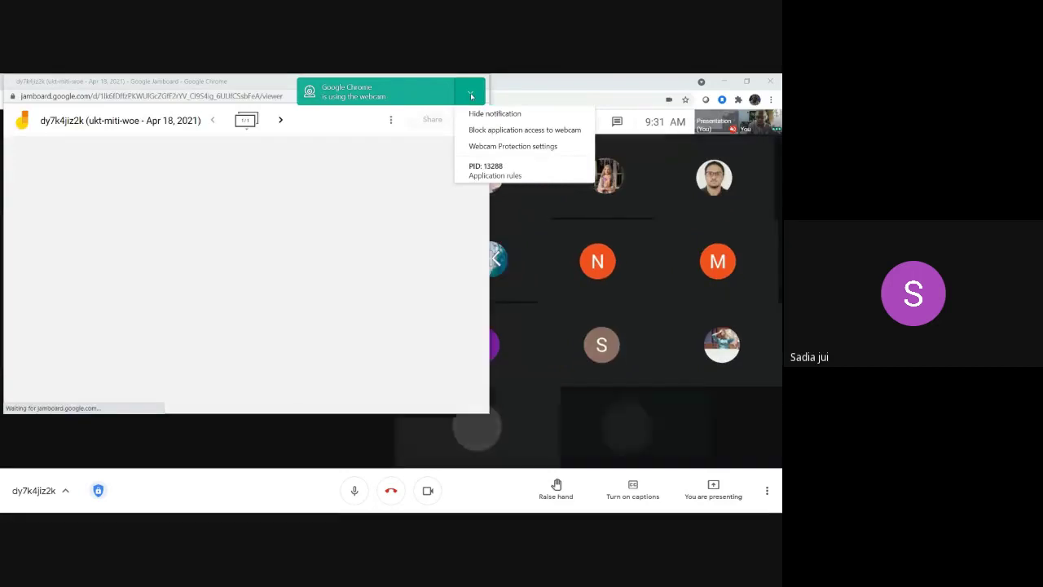
# Hide the webcam notification and bring the Google Meet call in front of the Jamboard window
pyautogui.click(487, 116)
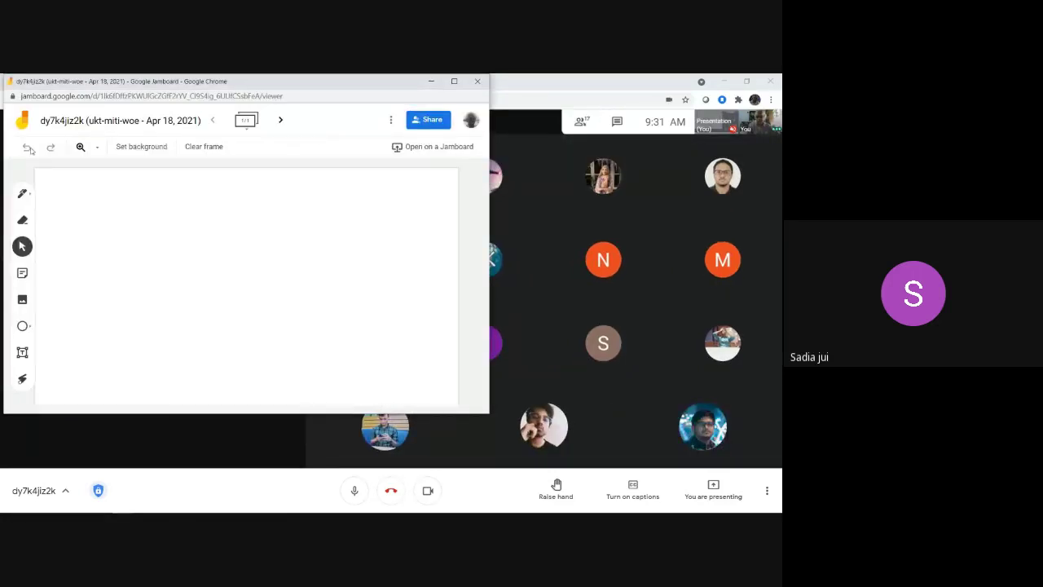
pyautogui.click(174, 441)
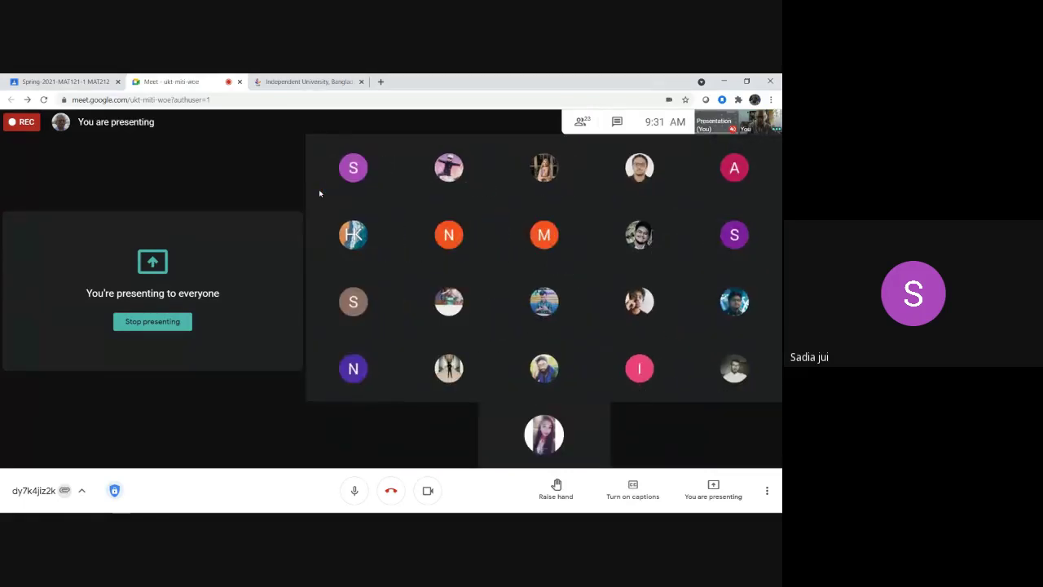
# Open the class attendance sheet for MAT121 section 1 in the university portal, checking the Meet call participants
pyautogui.click(323, 85)
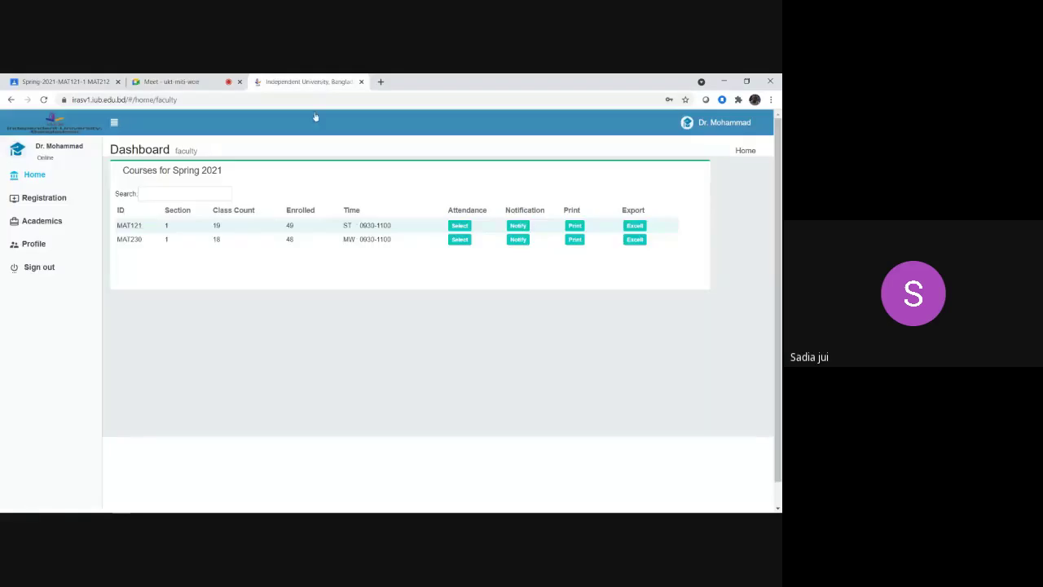
pyautogui.click(459, 226)
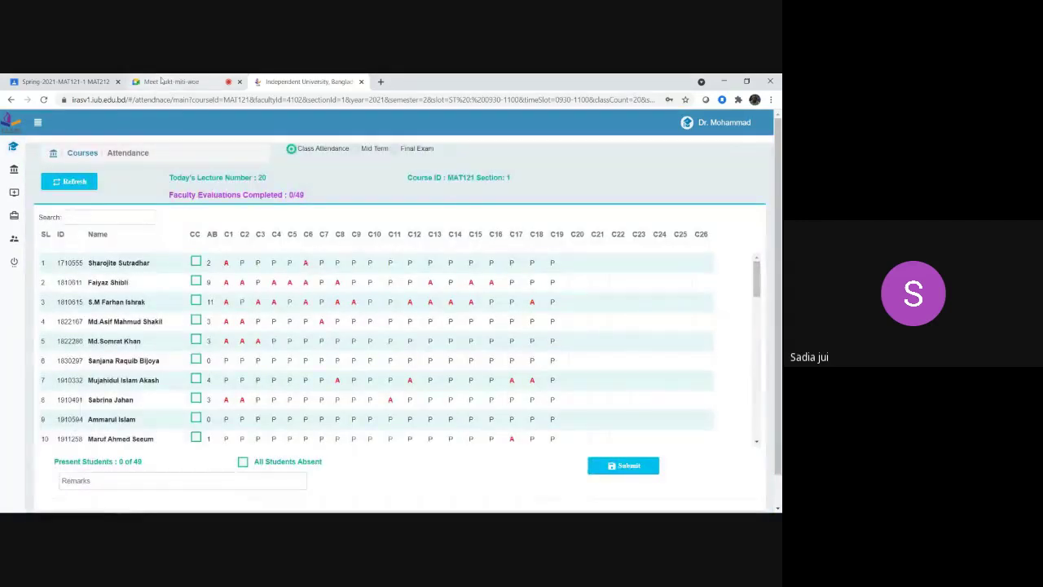
pyautogui.click(160, 80)
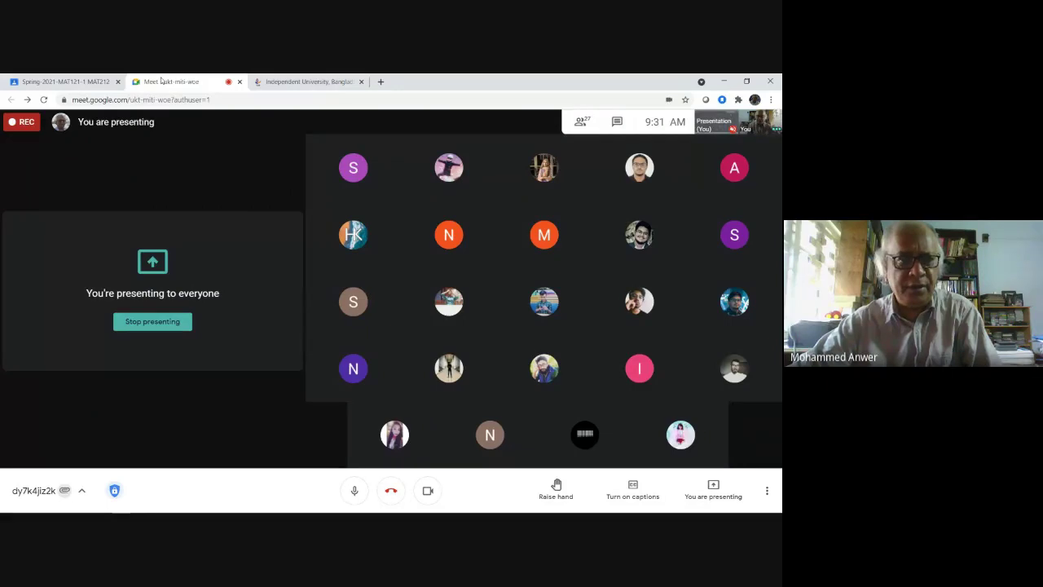
pyautogui.click(283, 85)
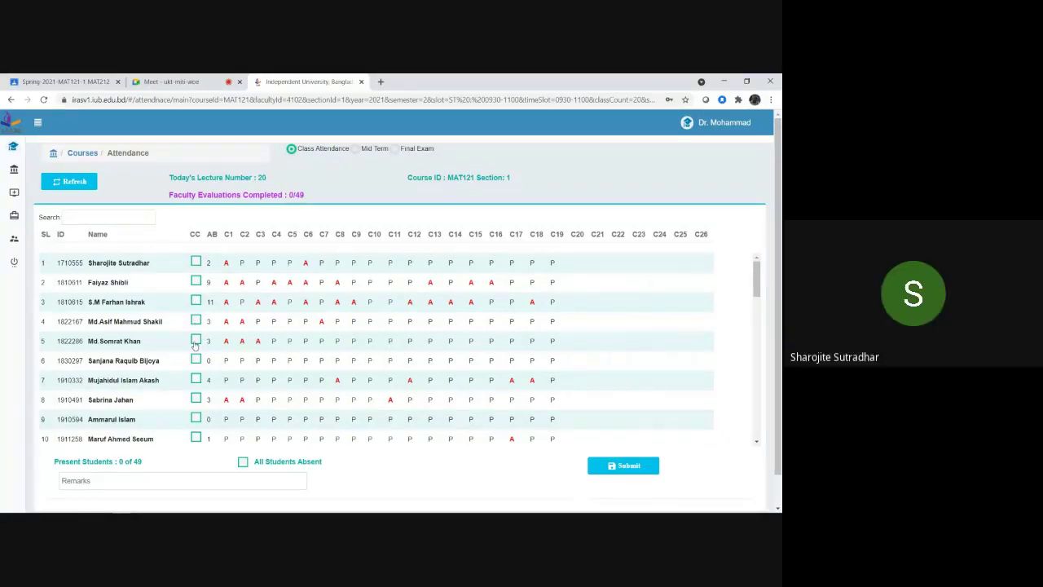
# Mark the students in rows 1, 8 and 10 of the attendance list as present
pyautogui.click(196, 262)
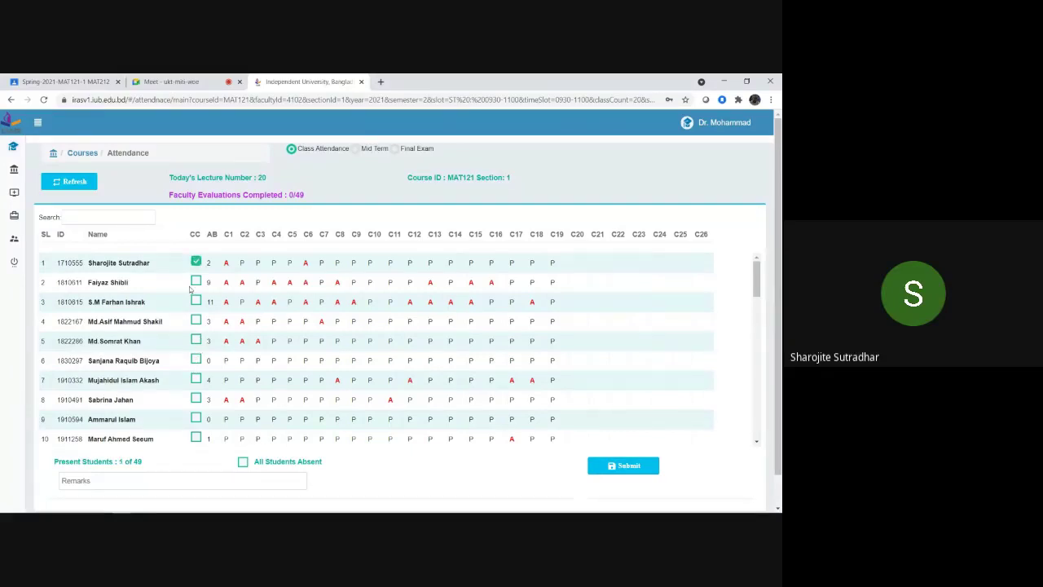
pyautogui.click(195, 400)
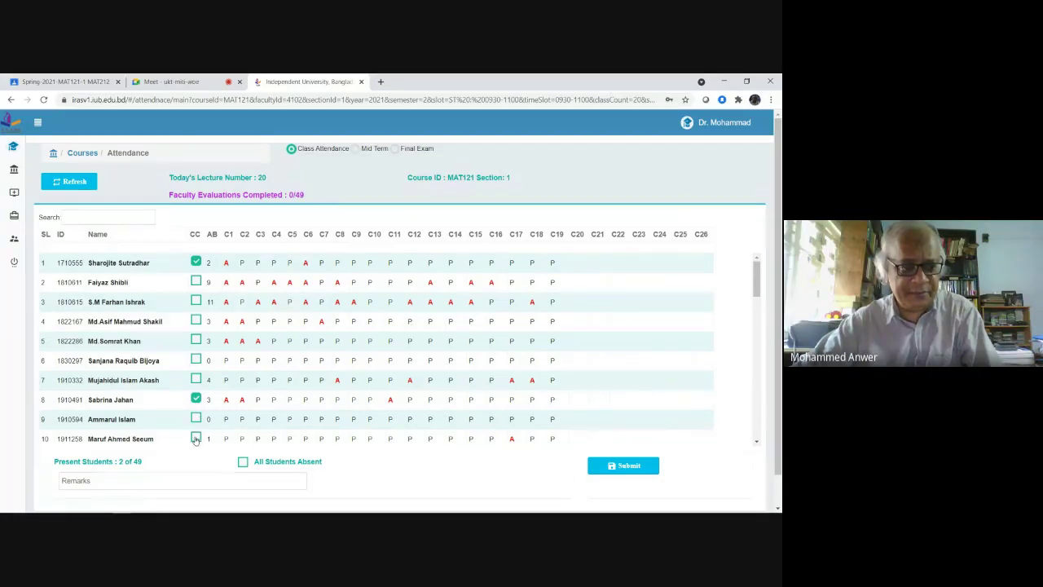
pyautogui.scroll(-2, 196, 438)
pyautogui.click(195, 337)
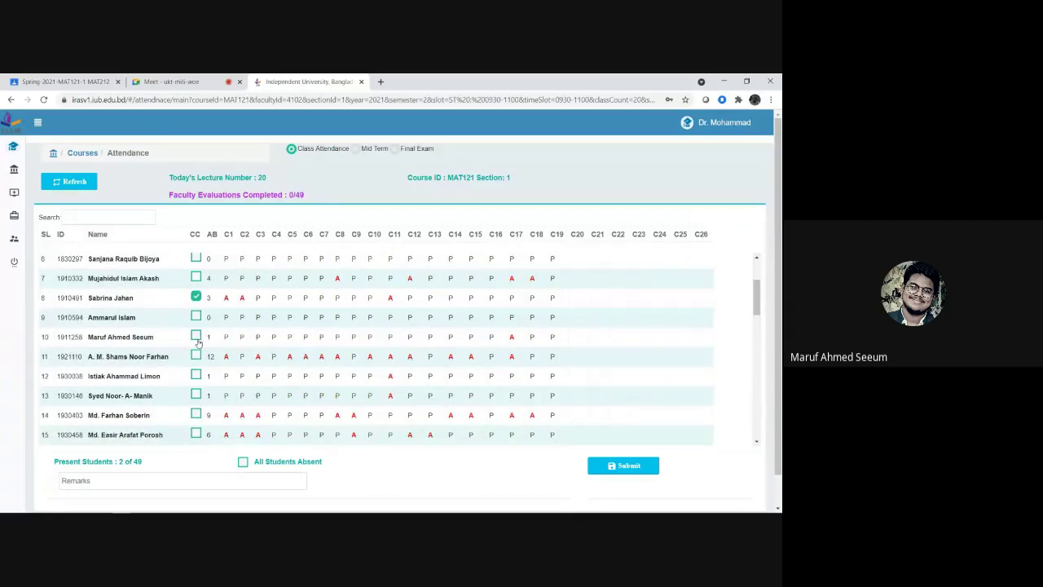
# Mark the students in rows 11 to 14 and row 16 of the attendance list as present
pyautogui.scroll(-1, 196, 351)
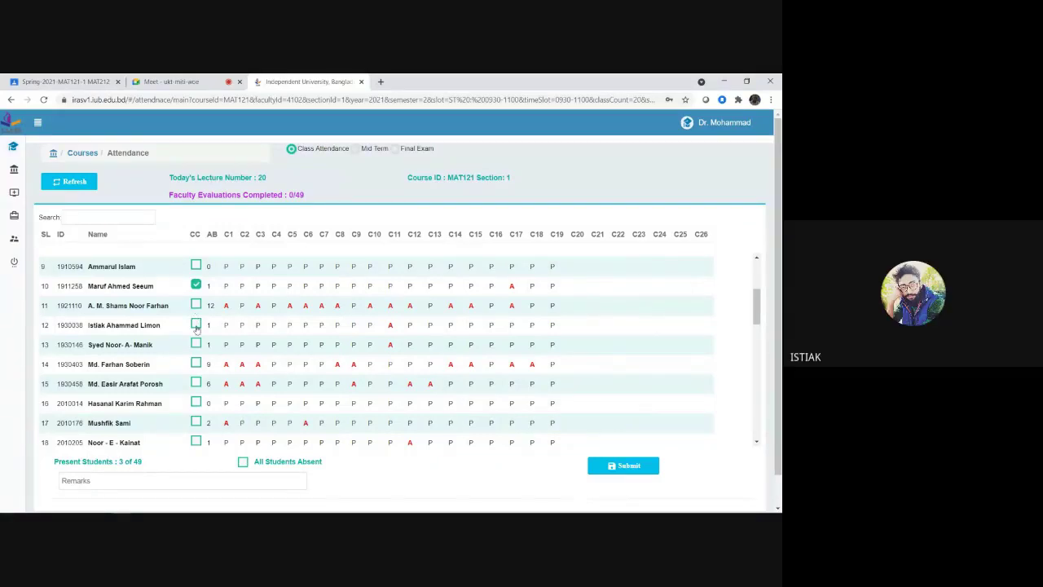
pyautogui.click(197, 326)
pyautogui.click(197, 306)
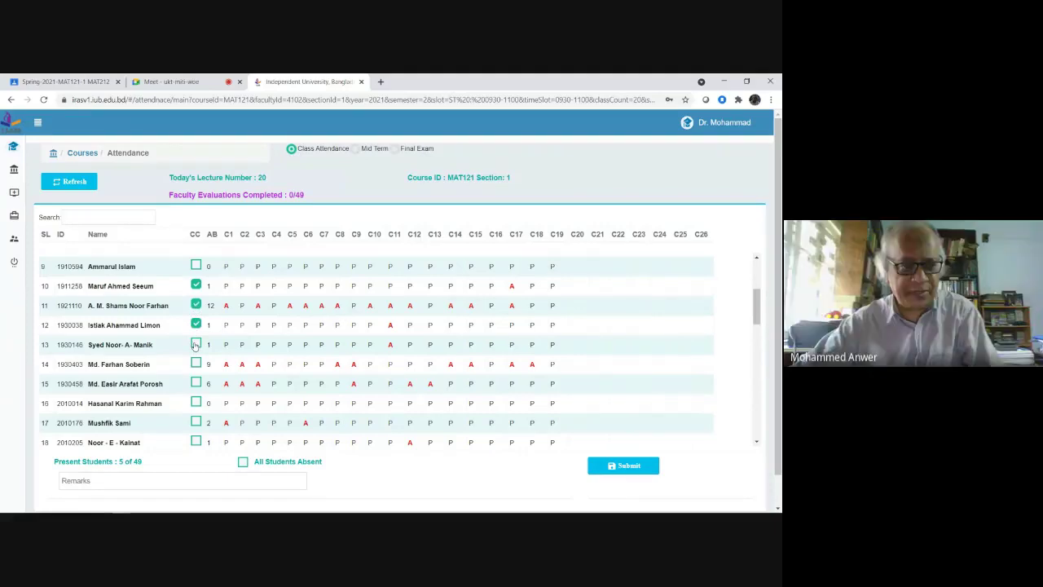
pyautogui.click(195, 345)
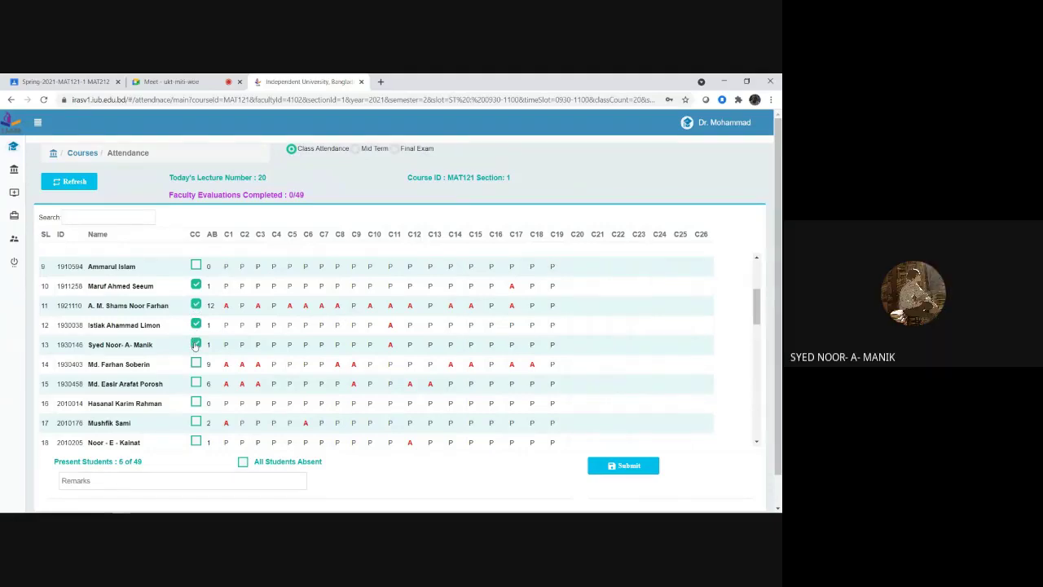
pyautogui.click(195, 364)
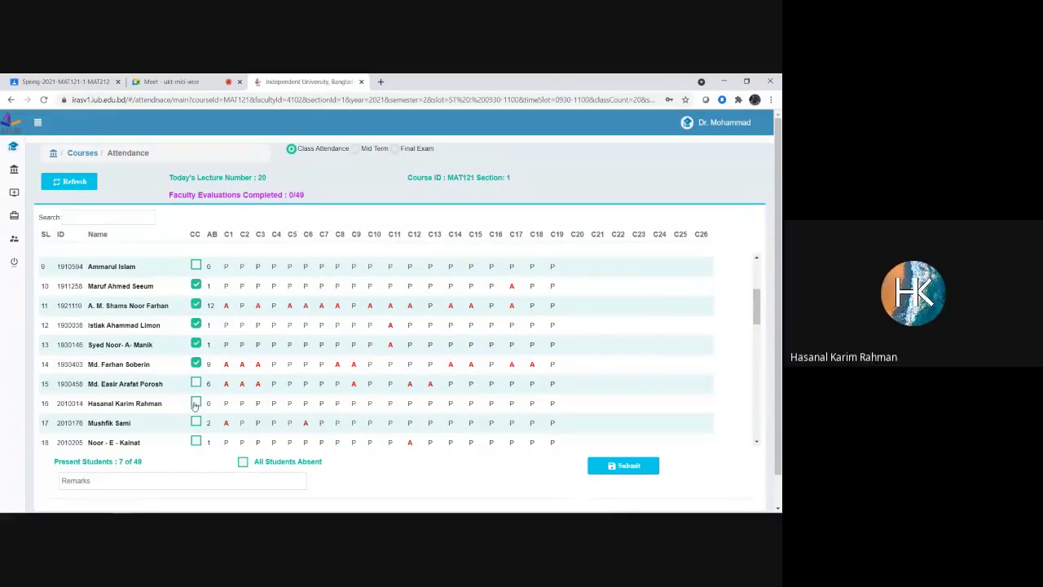
pyautogui.click(196, 403)
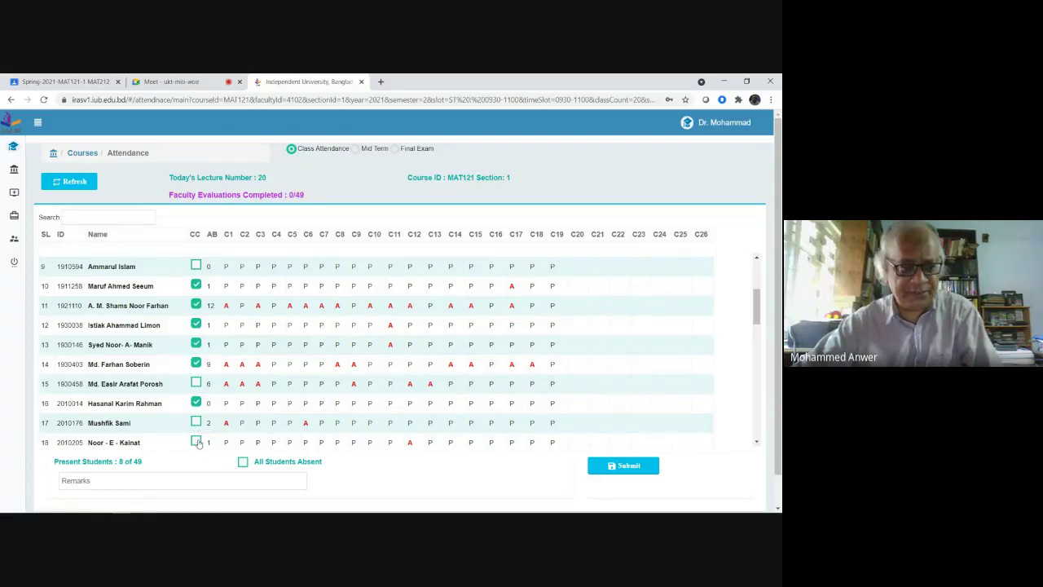
# Mark all students in rows 18 to 25 of the attendance list as present
pyautogui.scroll(-3, 200, 408)
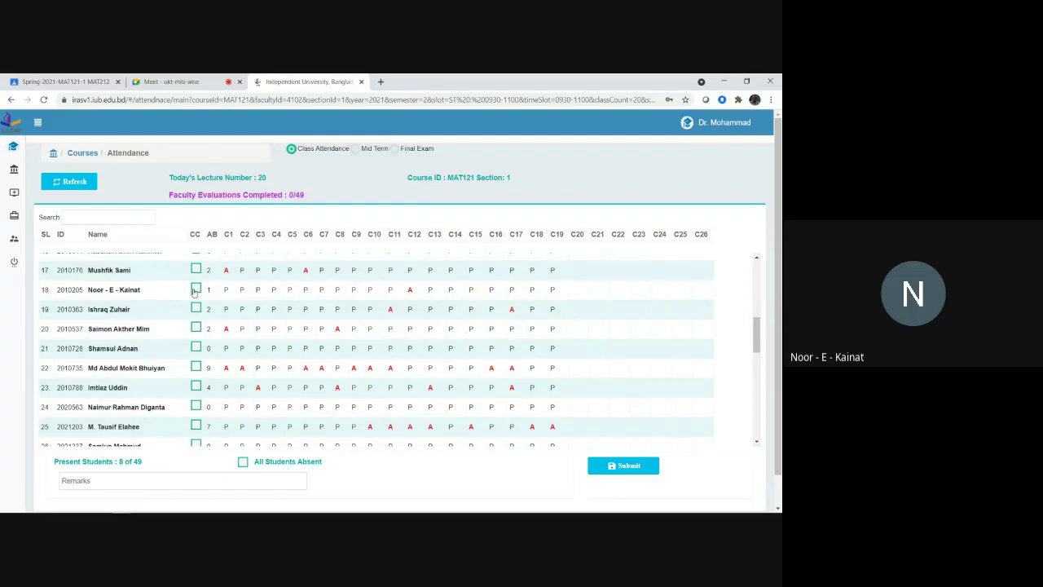
pyautogui.click(196, 290)
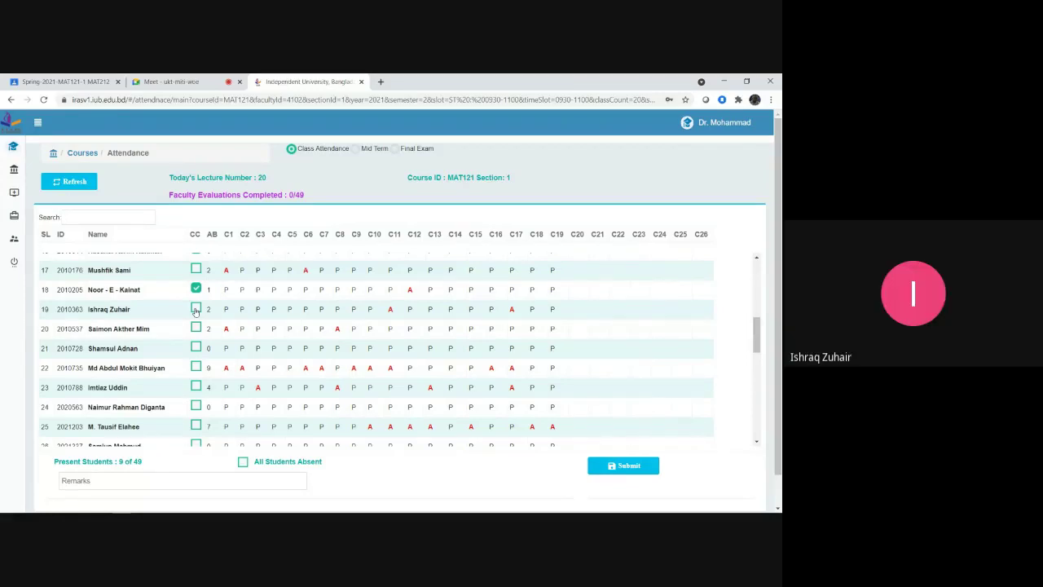
pyautogui.click(195, 310)
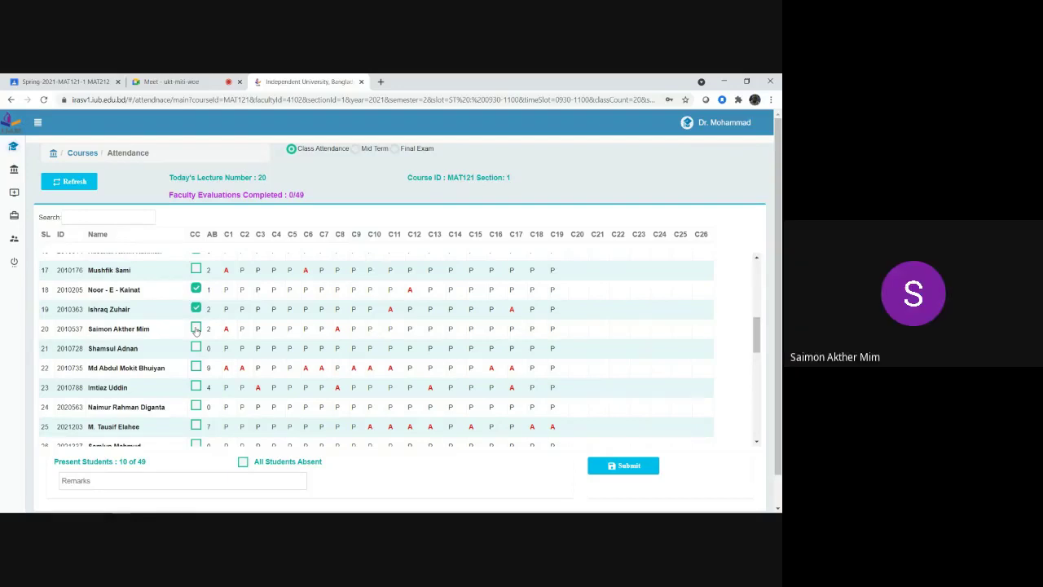
pyautogui.click(196, 330)
pyautogui.click(196, 348)
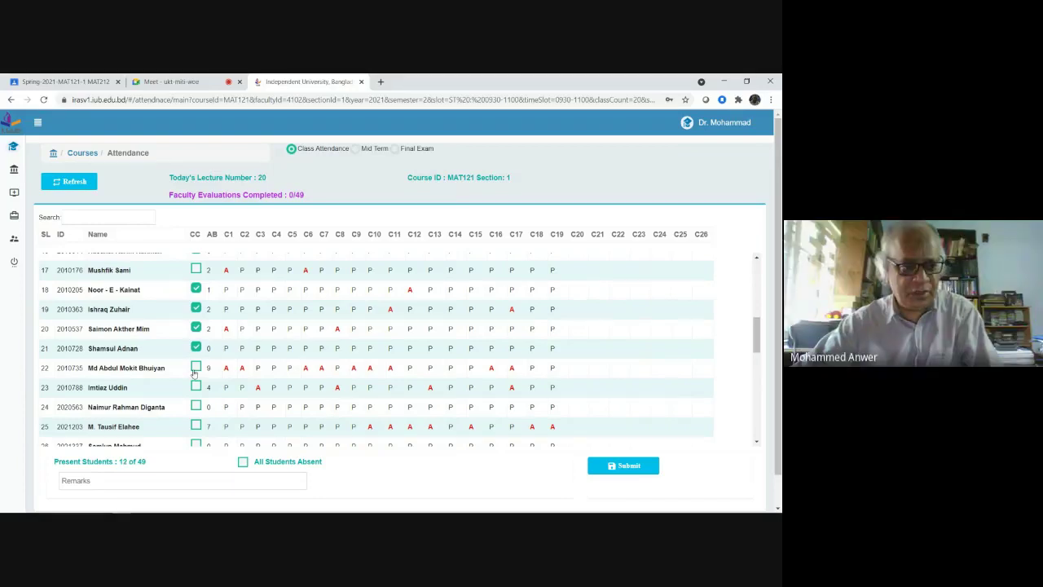
pyautogui.click(196, 368)
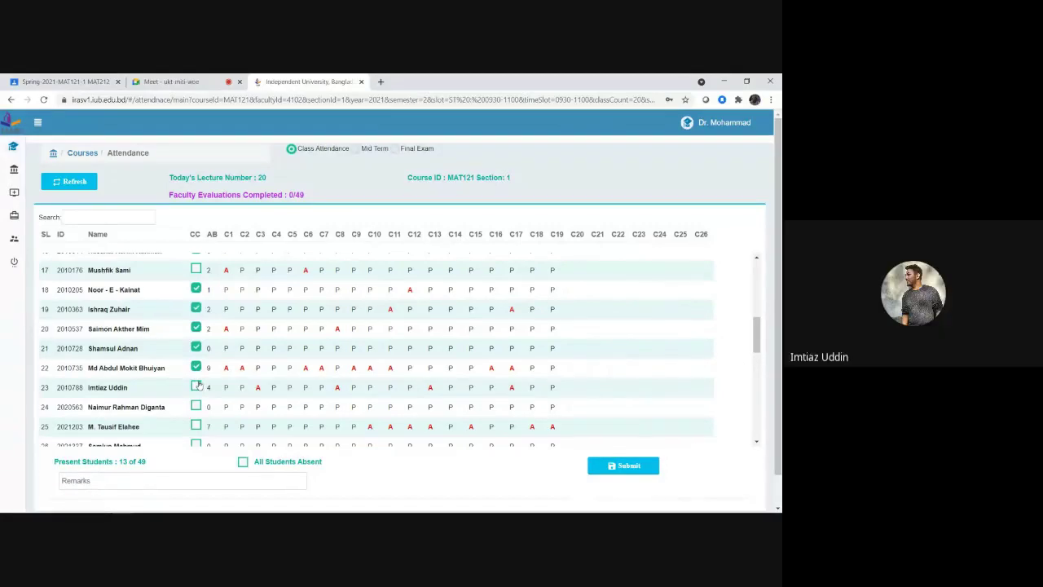
pyautogui.click(197, 386)
pyautogui.click(196, 409)
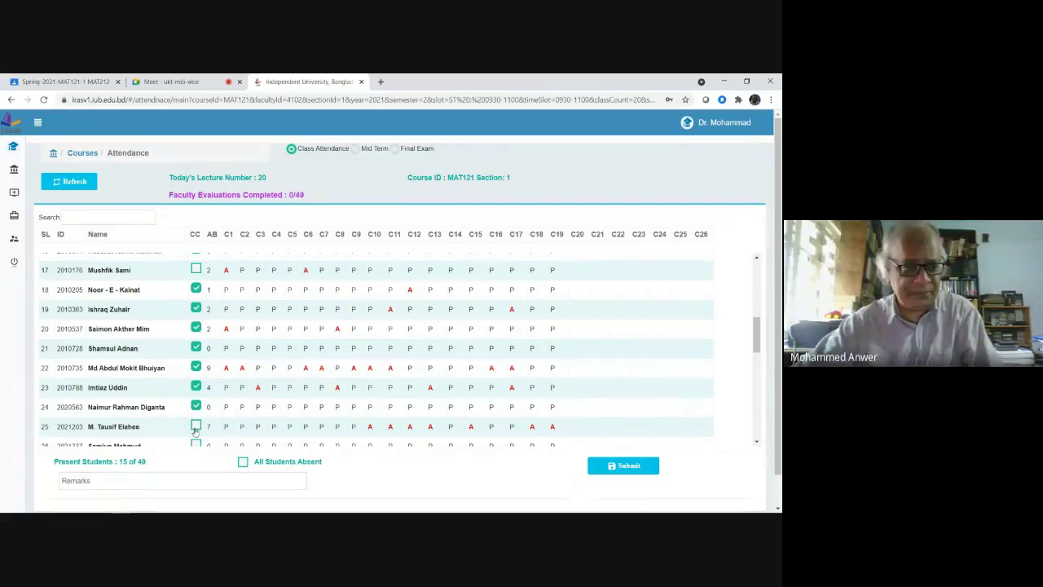
pyautogui.click(195, 426)
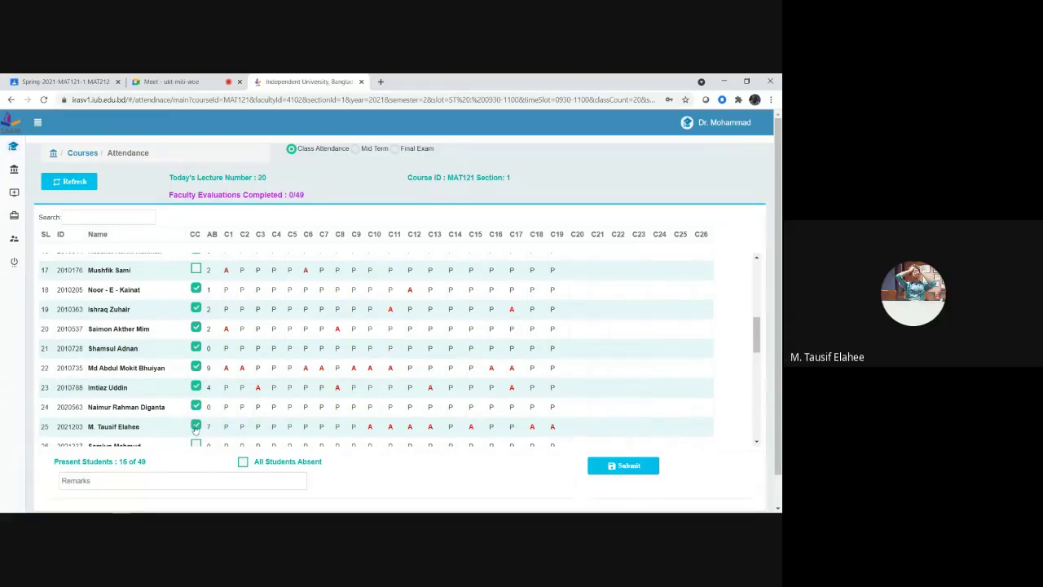
# Mark the students in rows 27, 28, 29, 31, 32 and 33 of the attendance list as present
pyautogui.scroll(-3, 196, 429)
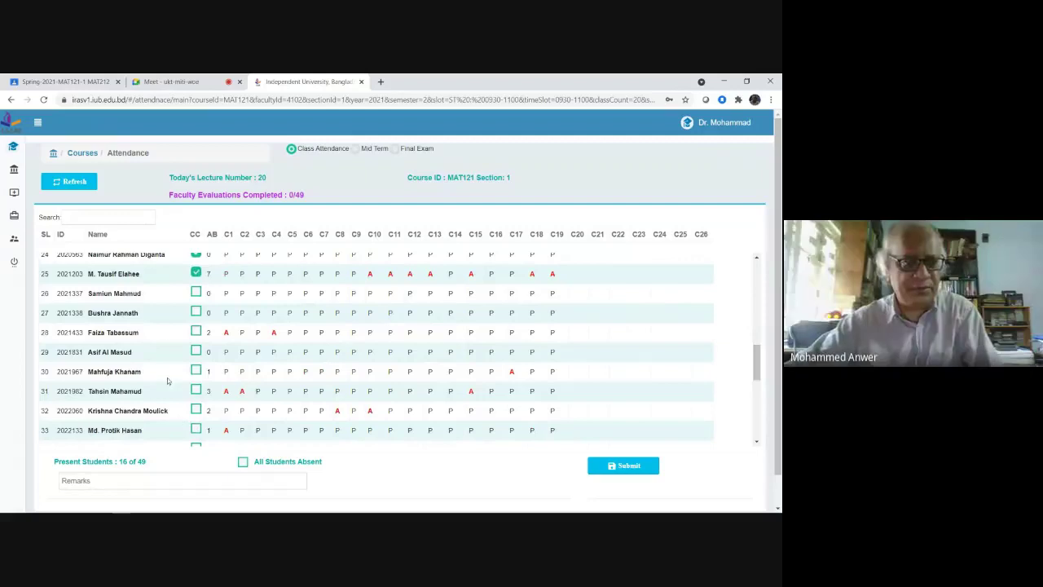
pyautogui.click(196, 313)
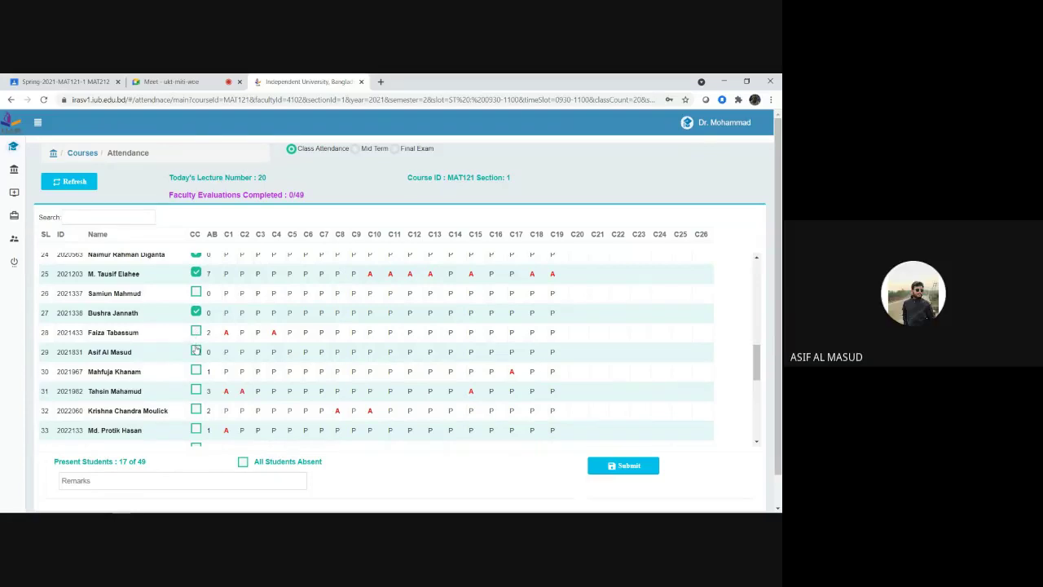
pyautogui.click(196, 350)
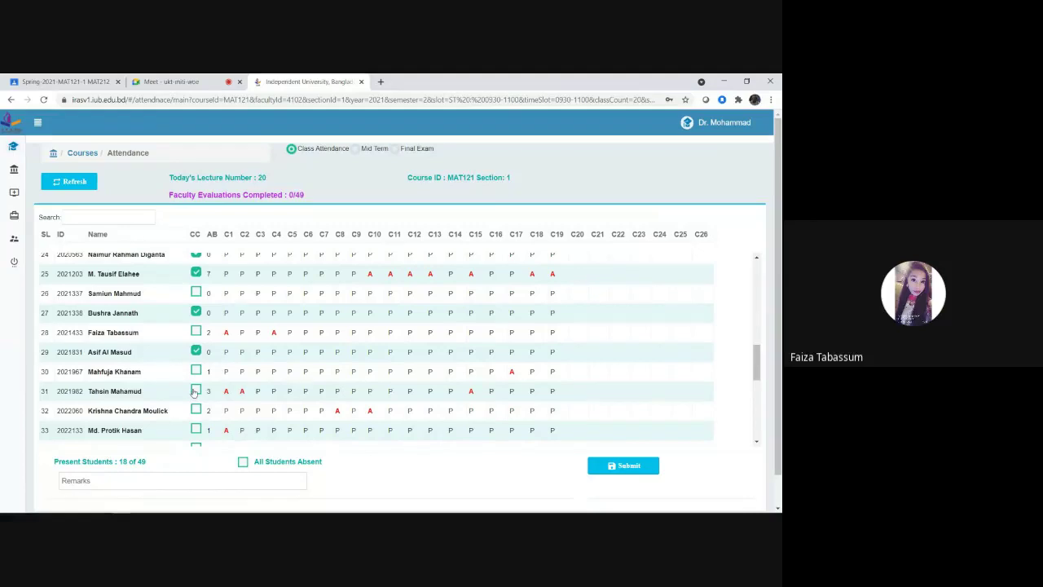
pyautogui.click(196, 331)
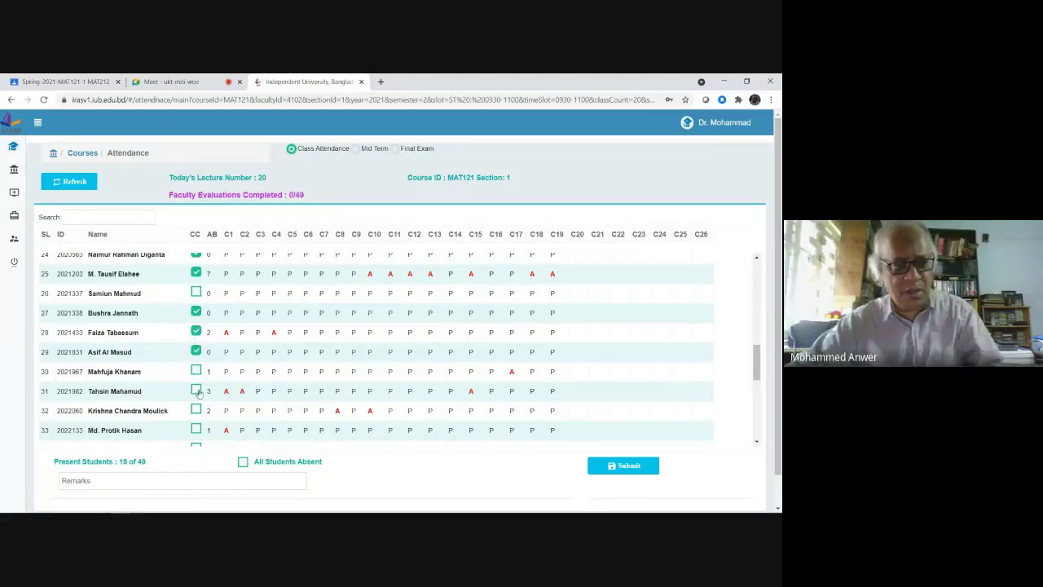
pyautogui.click(197, 391)
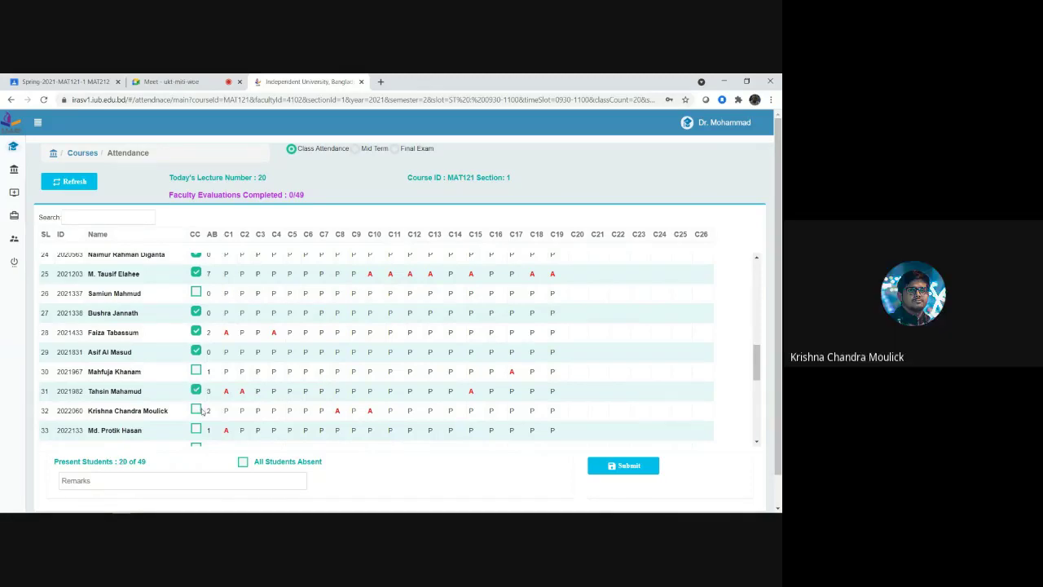
pyautogui.click(197, 412)
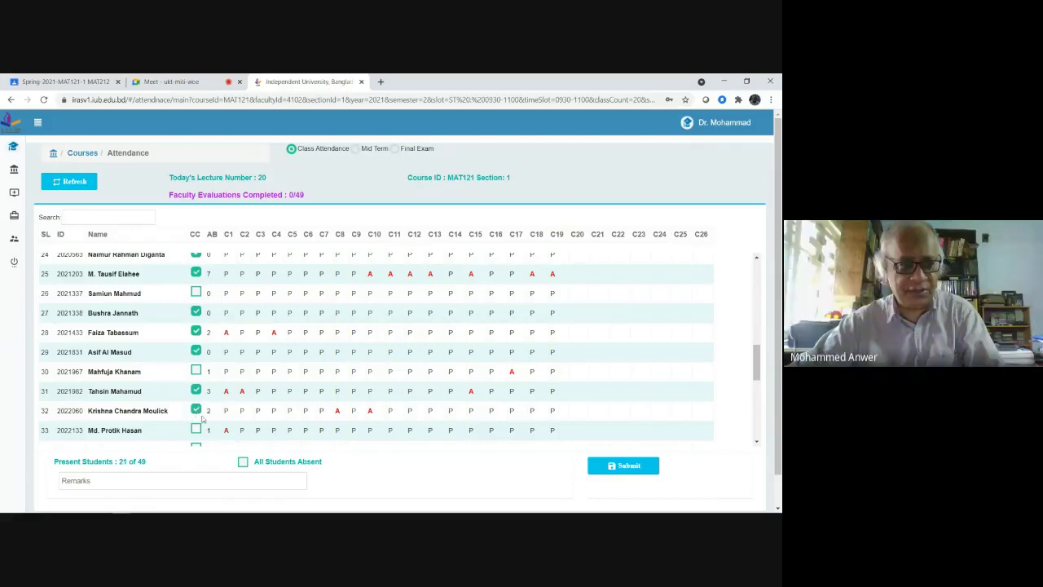
pyautogui.click(196, 430)
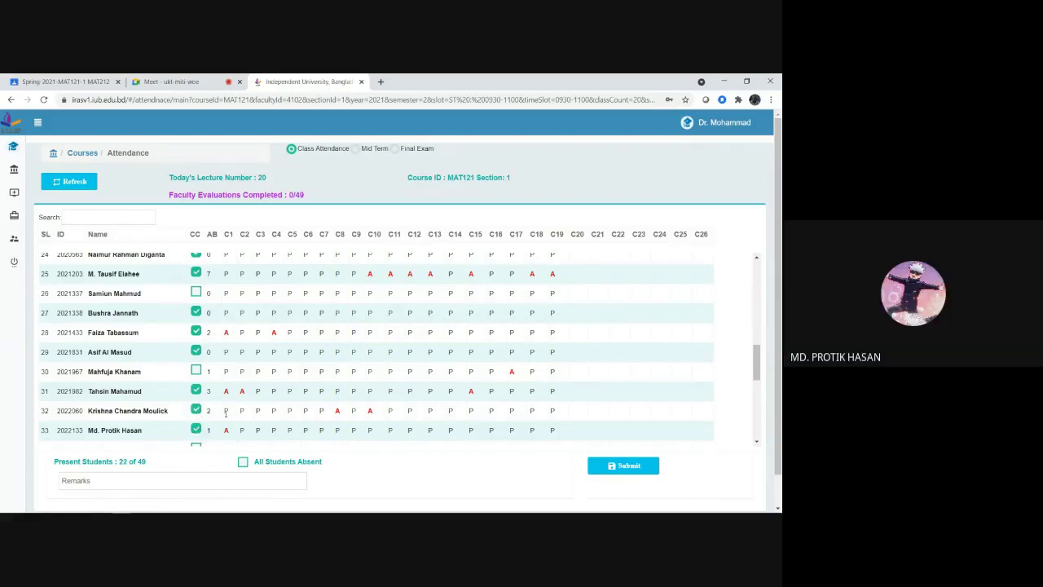
# Mark the students in rows 34, 36, 37, 39, 40 and 41 of the attendance list as present
pyautogui.scroll(-3, 212, 424)
pyautogui.scroll(1, 225, 414)
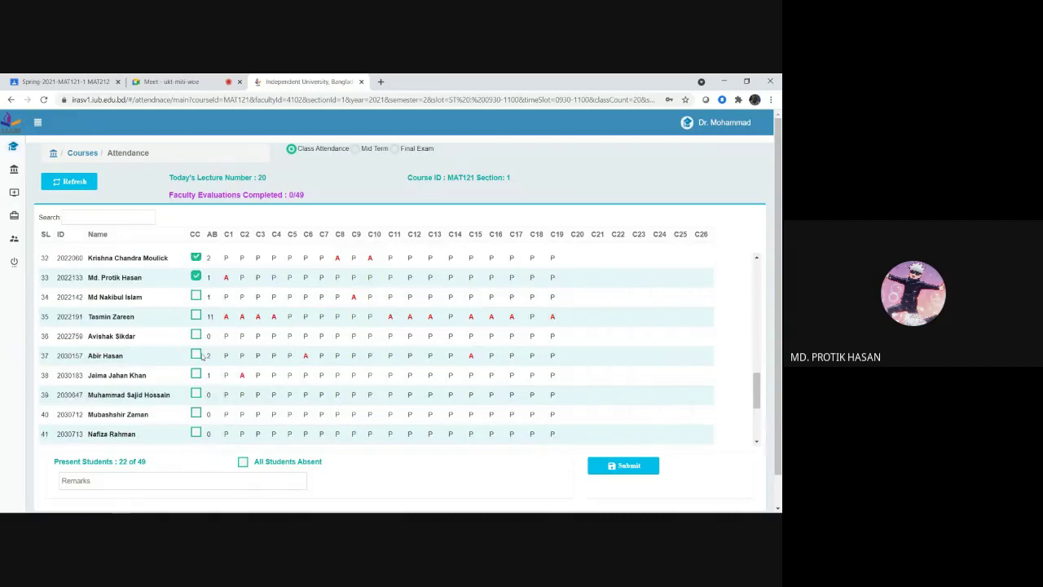
pyautogui.click(195, 297)
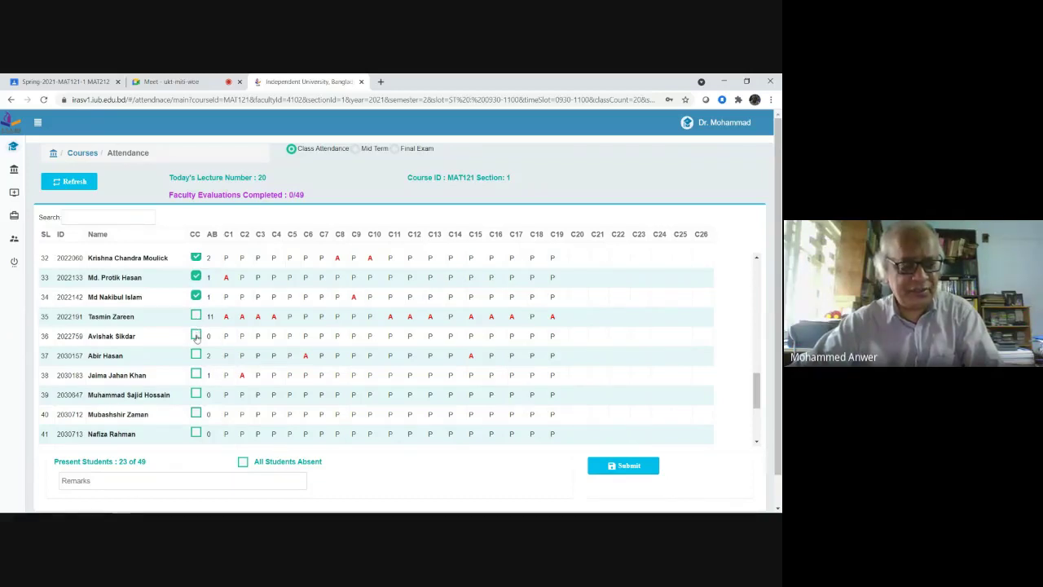
pyautogui.click(195, 335)
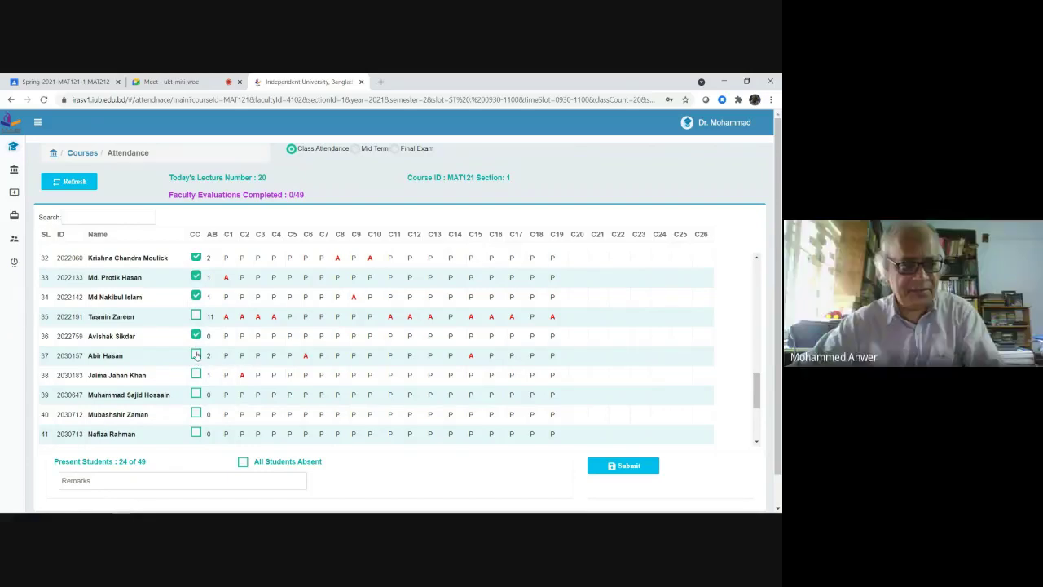
pyautogui.click(197, 355)
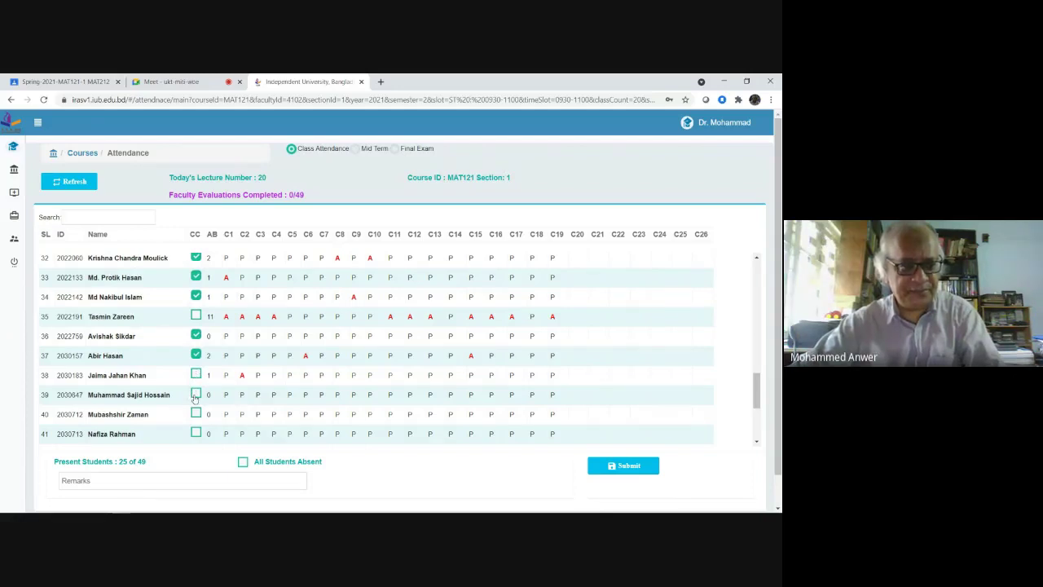
pyautogui.click(196, 395)
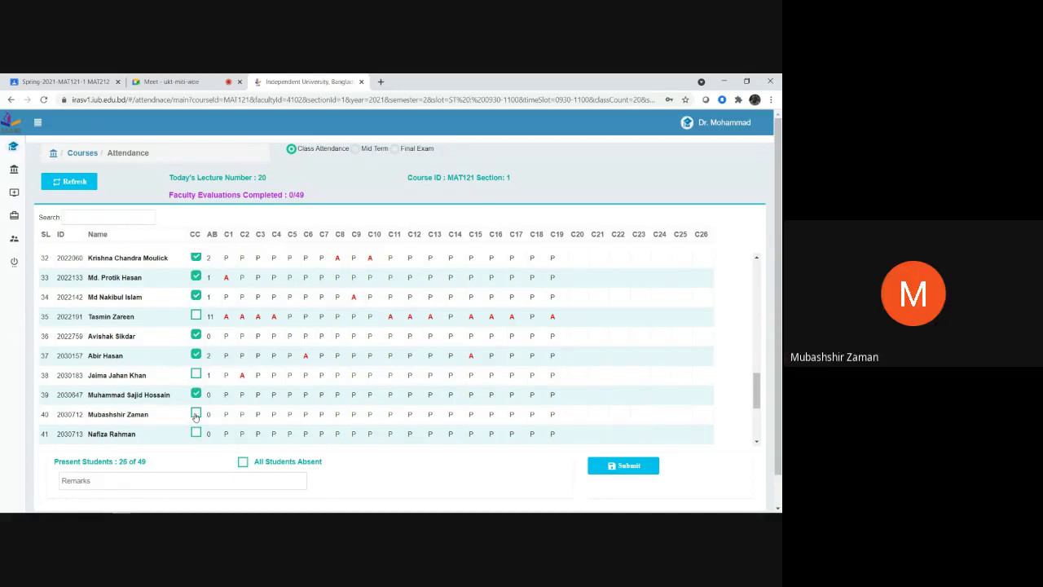
pyautogui.click(195, 414)
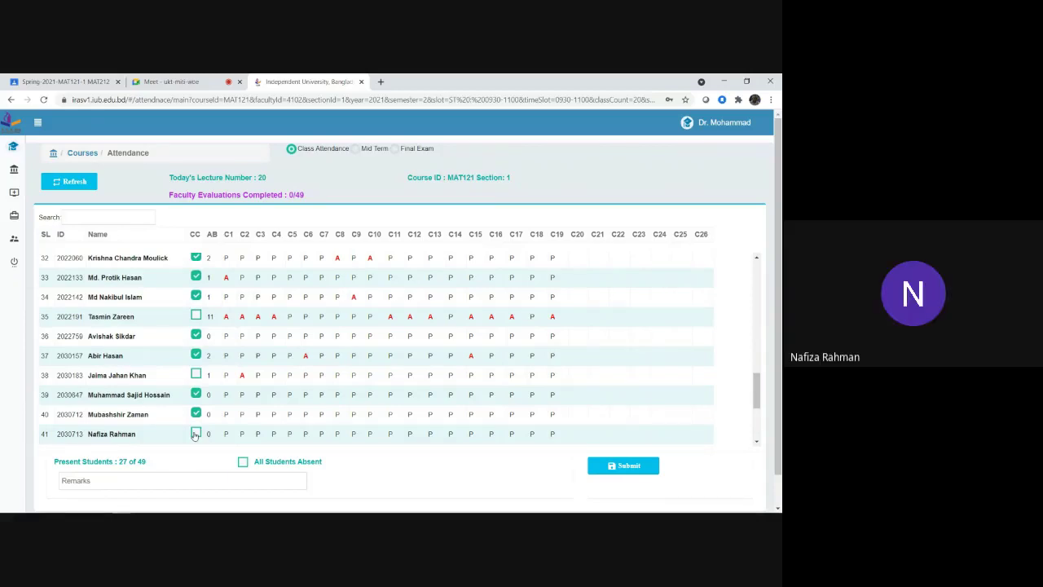
pyautogui.click(195, 434)
pyautogui.scroll(-3, 230, 433)
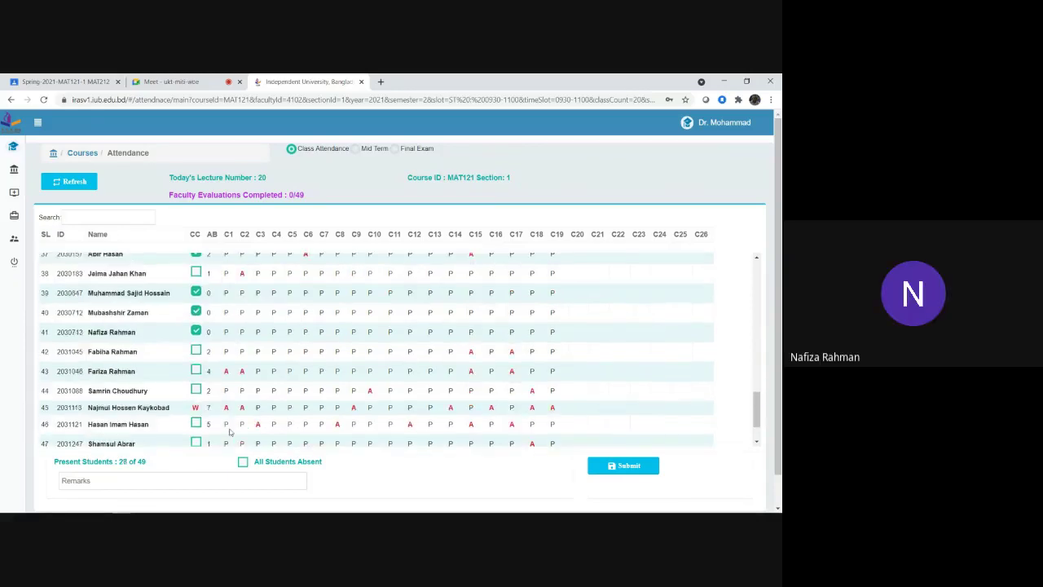
# Mark the students in rows 46 to 49 of the attendance list as present and submit the attendance record
pyautogui.scroll(-2, 229, 433)
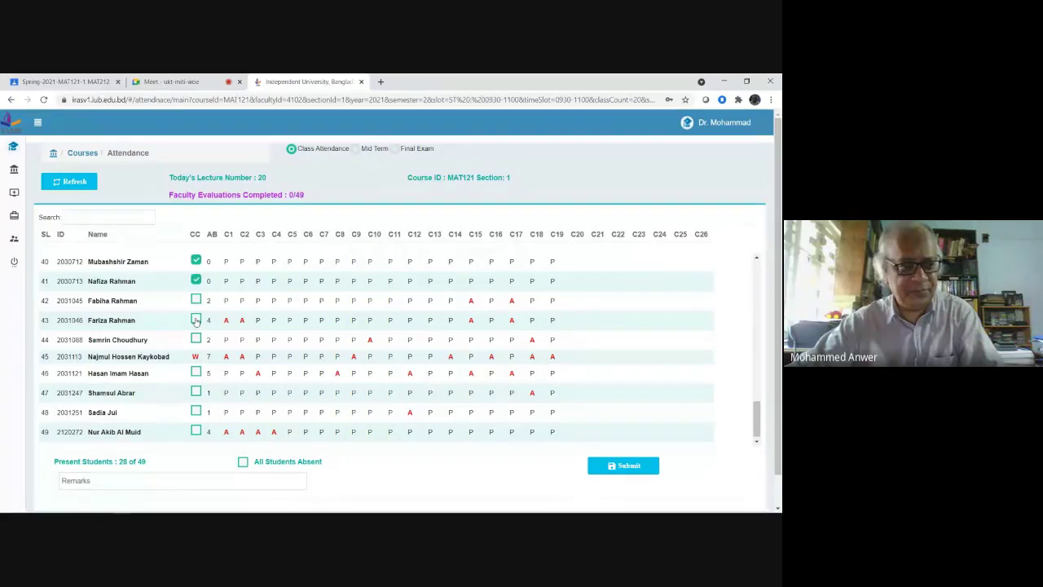
pyautogui.click(196, 373)
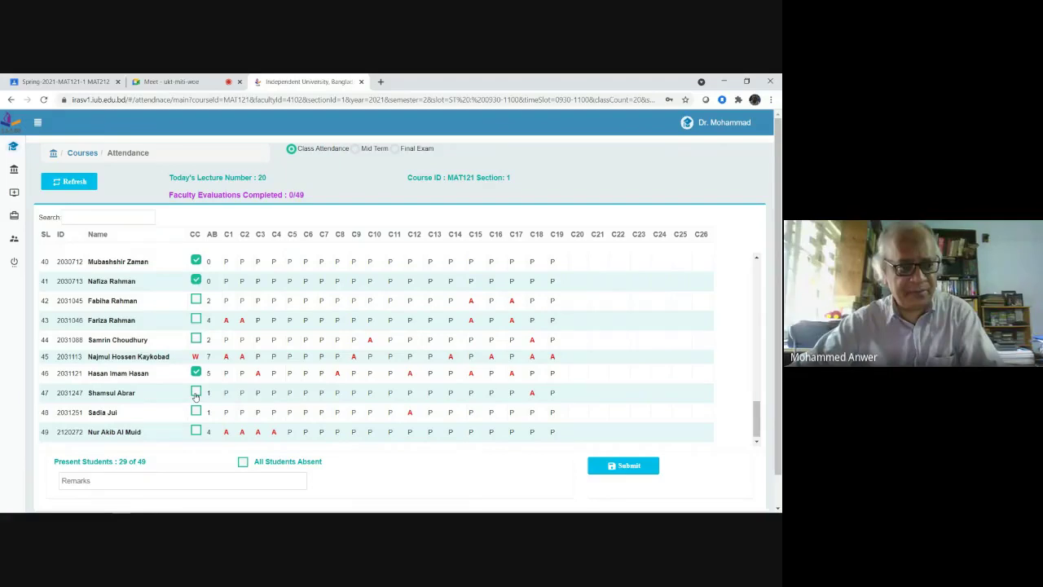
pyautogui.click(195, 392)
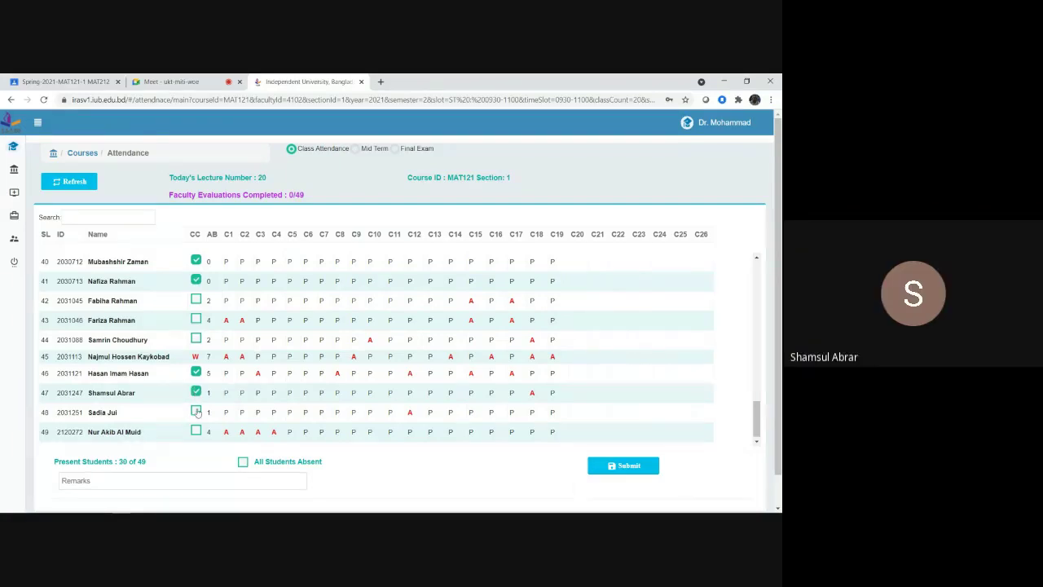
pyautogui.click(197, 406)
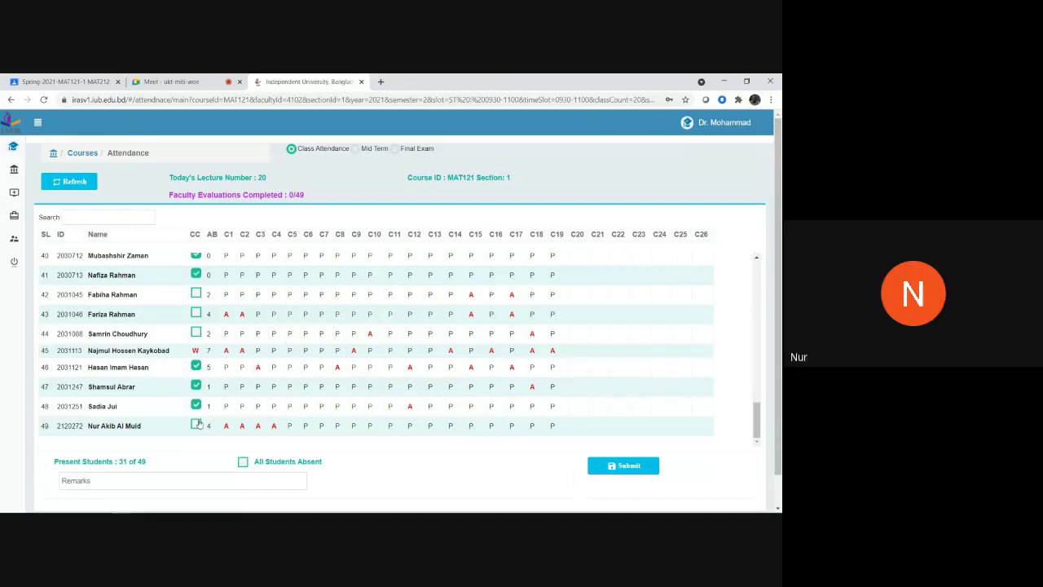
pyautogui.click(196, 424)
pyautogui.click(631, 471)
pyautogui.click(426, 349)
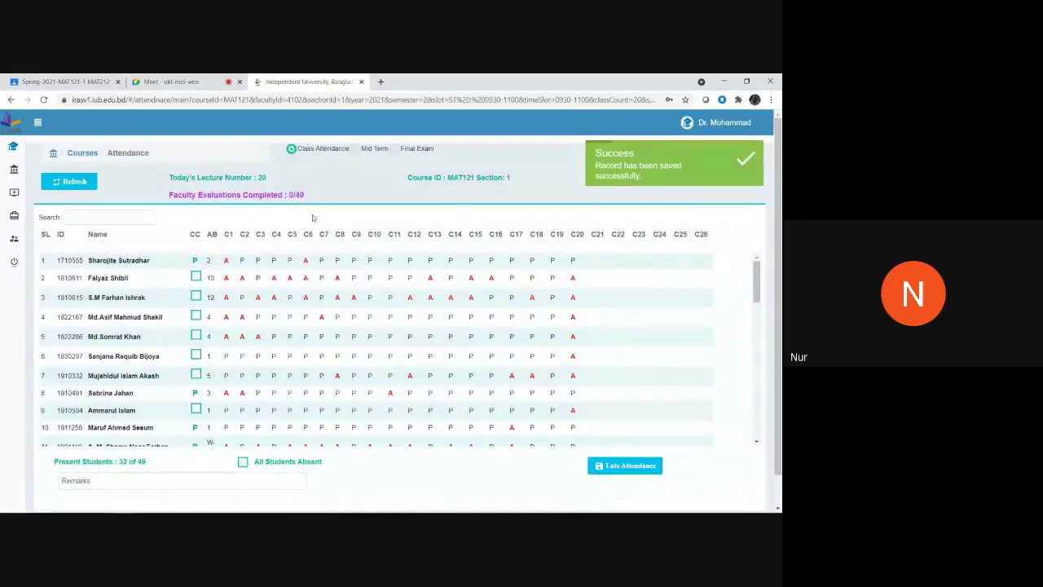
# Return to the Google Meet call, and switch to the Lecture0502 presentation in PowerPoint
pyautogui.click(163, 82)
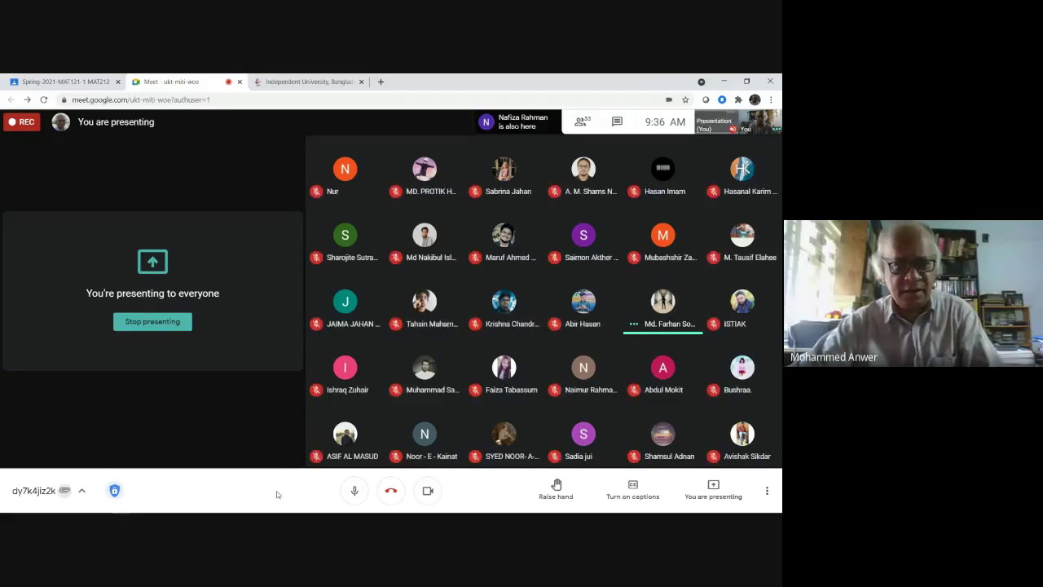
pyautogui.moveTo(269, 509)
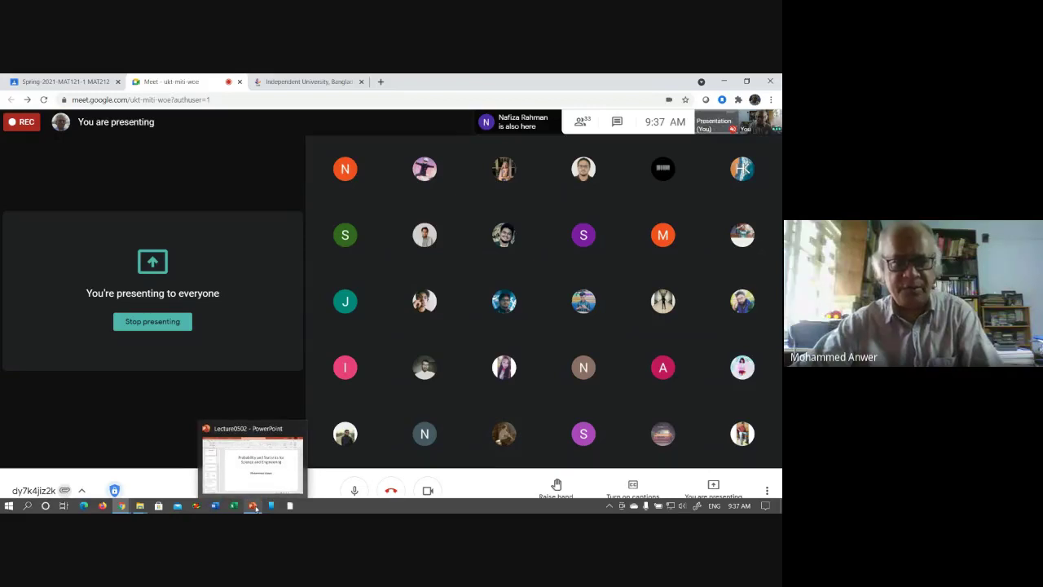
pyautogui.click(256, 506)
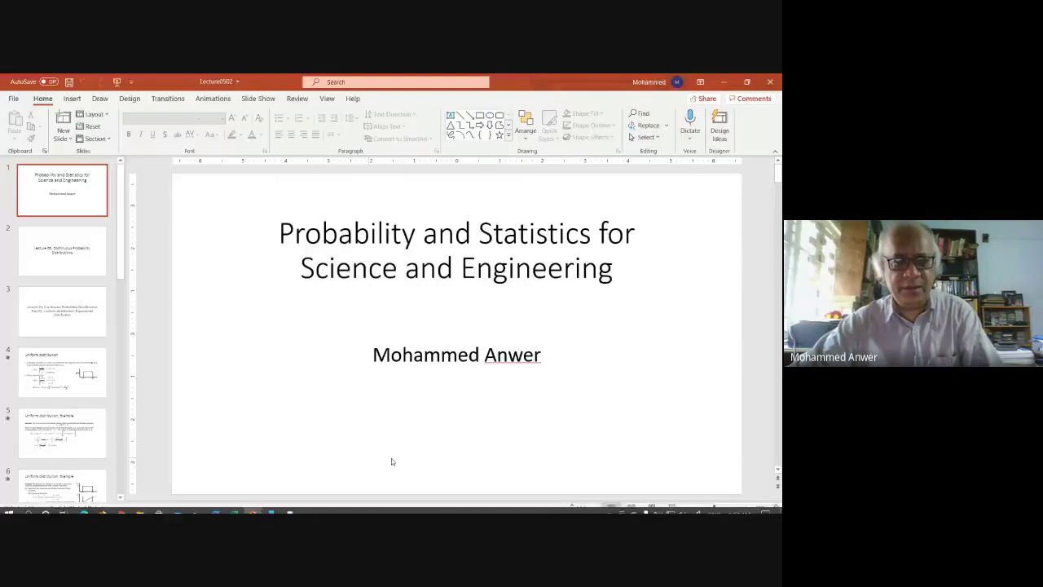